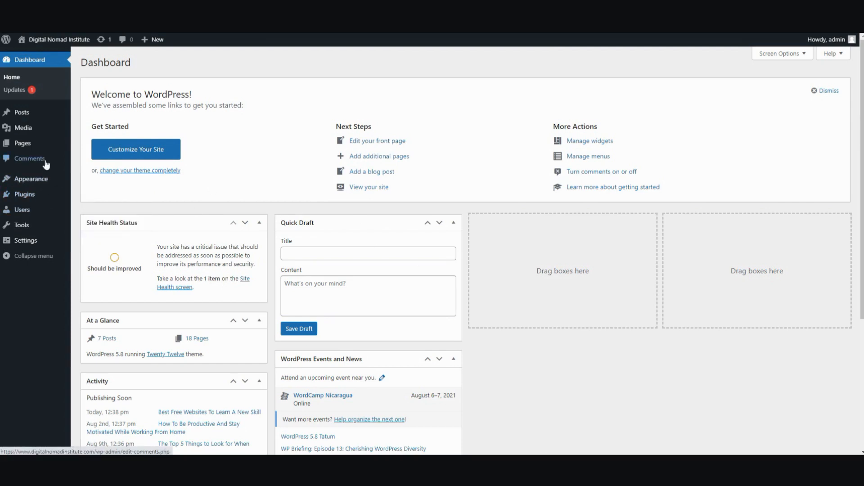
Find the Site Kit by Google plugin by searching for "site kit", and install and activate it
{"action": "mouse_move", "coordinate": [30, 198]}
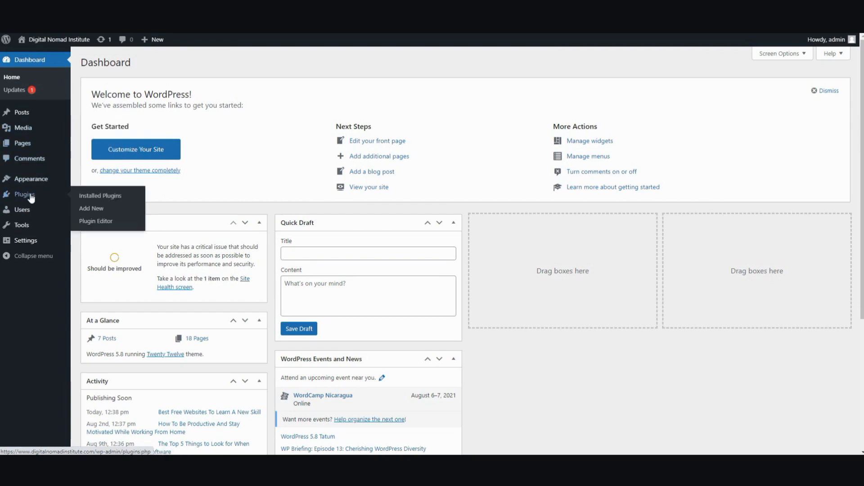
{"action": "left_click", "coordinate": [102, 210]}
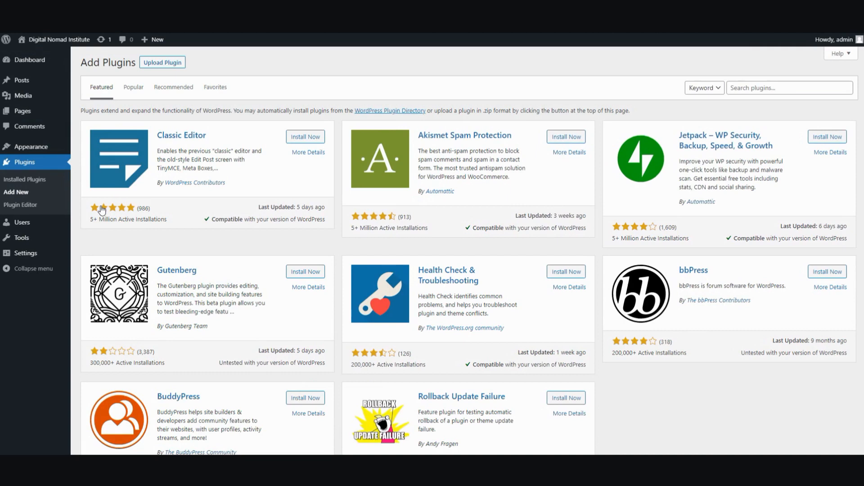
{"action": "left_click", "coordinate": [791, 89]}
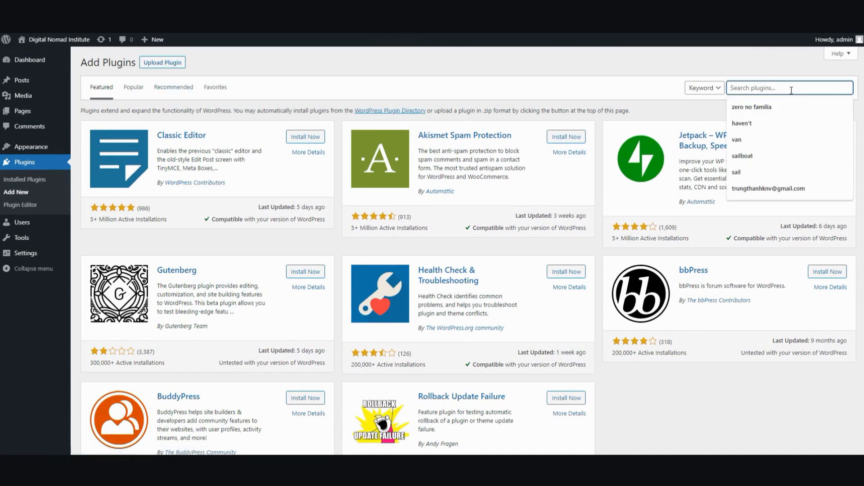
{"action": "type", "text": "site kit"}
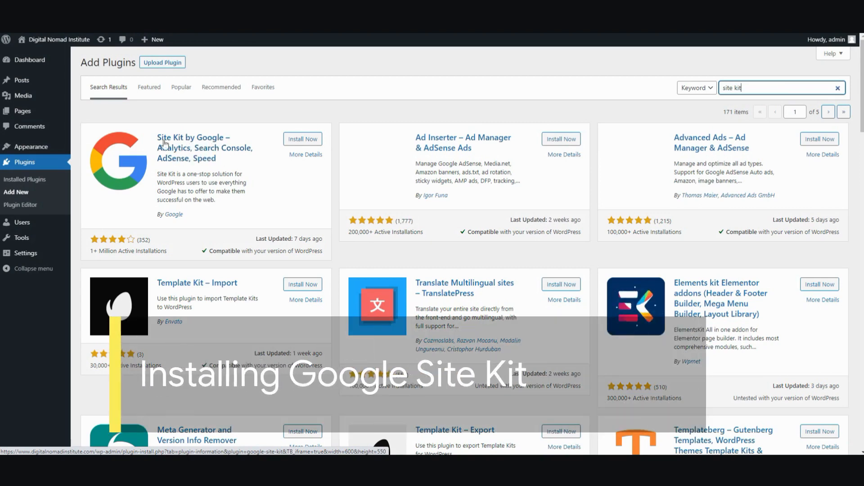
{"action": "left_click", "coordinate": [303, 141]}
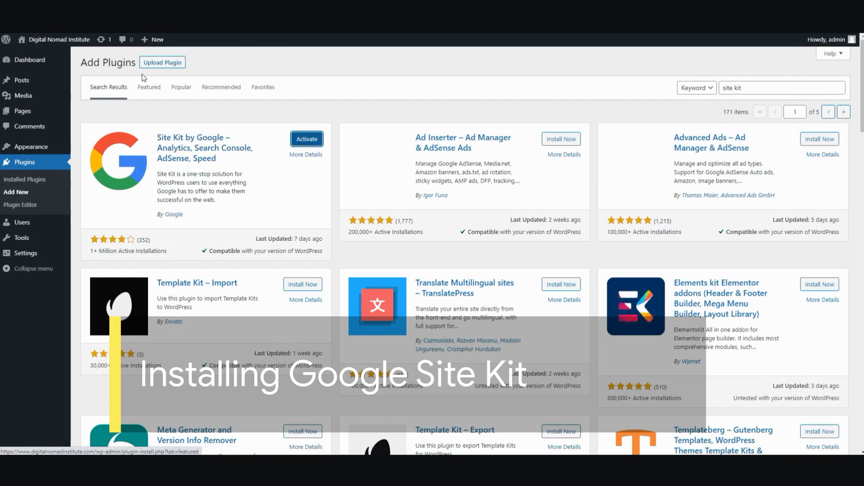
{"action": "left_click", "coordinate": [317, 143]}
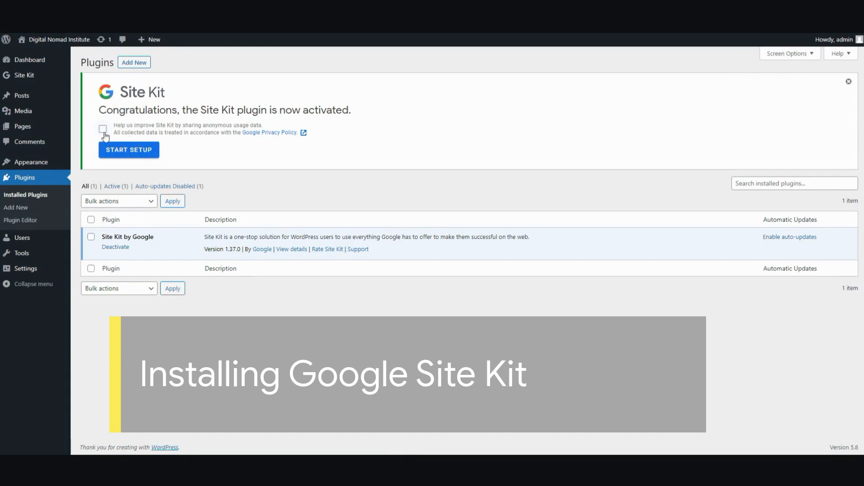
Run the Site Kit setup, allowing the site to access Google Account data, and go to the Site Kit dashboard
{"action": "left_click", "coordinate": [130, 152]}
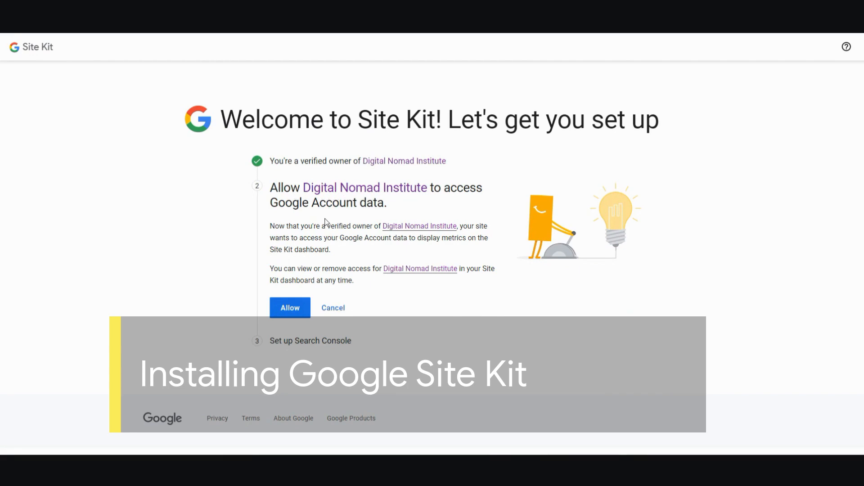
{"action": "left_click", "coordinate": [289, 309]}
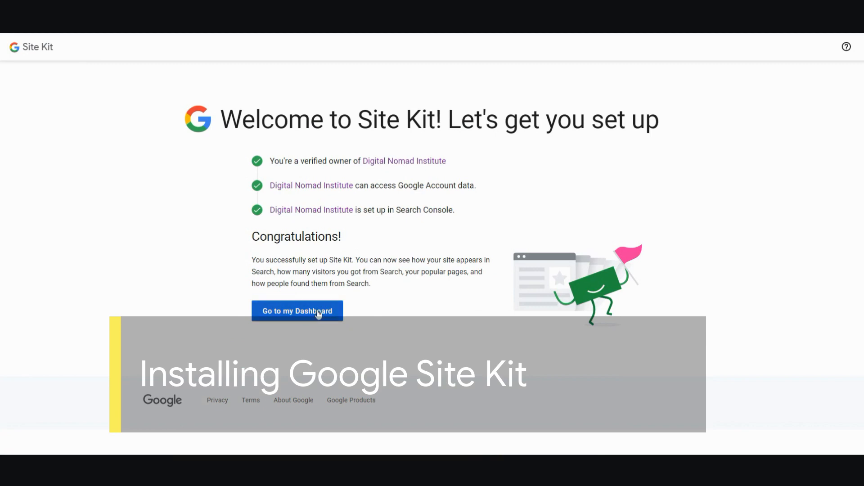
{"action": "left_click", "coordinate": [318, 314]}
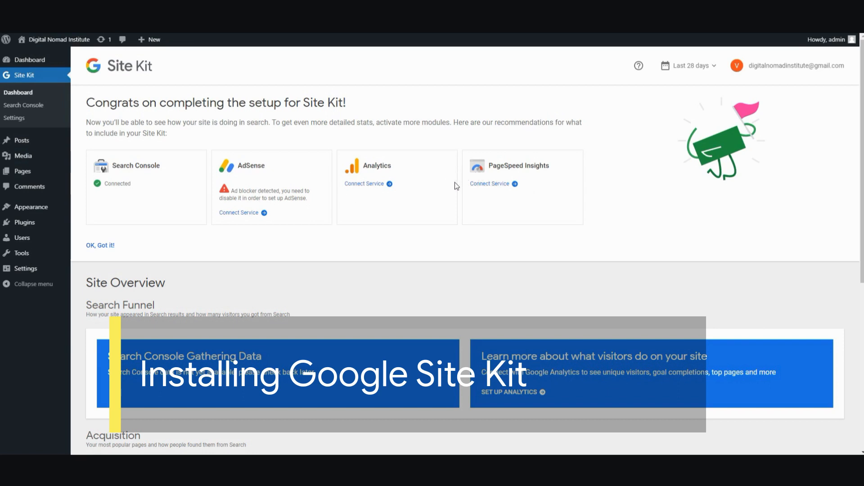
Connect Analytics using the Digital Nomad Institute account and the All Web Site Data view, and look over the dashboard's traffic overview
{"action": "left_click", "coordinate": [364, 185]}
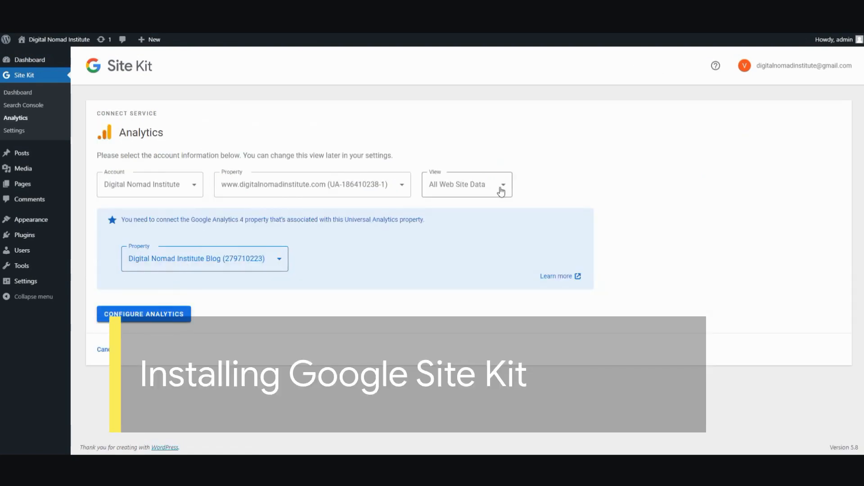
{"action": "left_click", "coordinate": [153, 320]}
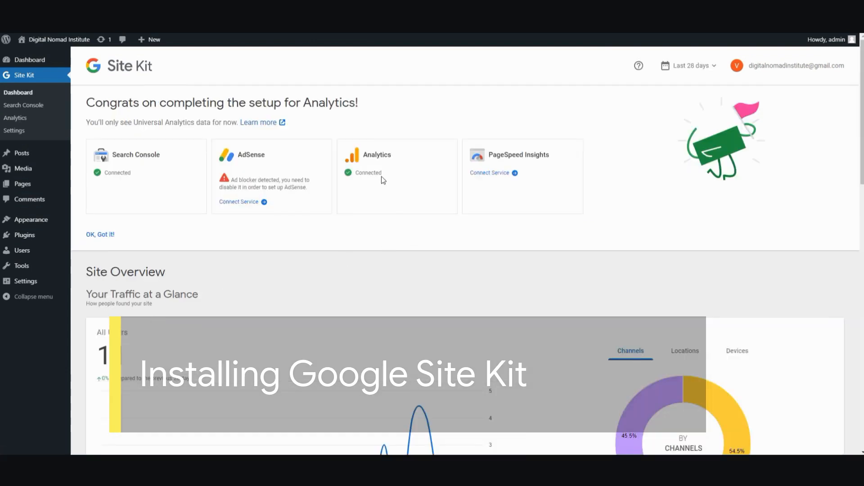
{"action": "scroll", "coordinate": [407, 258], "scroll_direction": "down", "scroll_amount": 2}
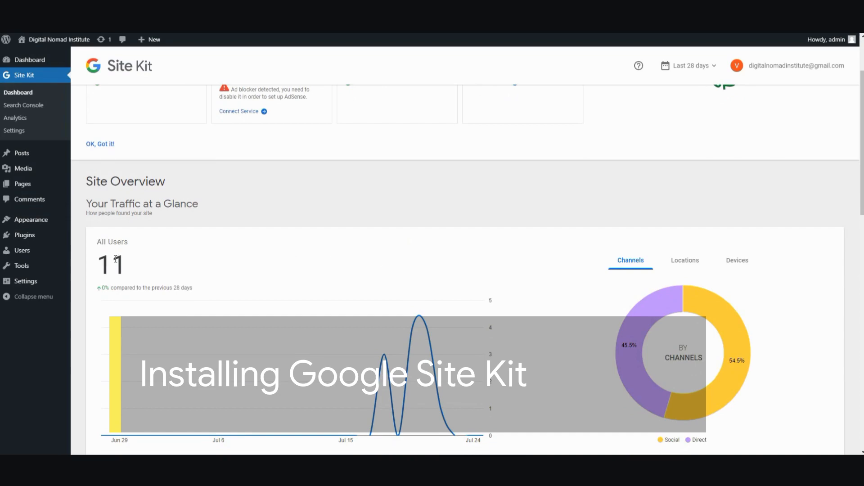
{"action": "scroll", "coordinate": [562, 351], "scroll_direction": "up", "scroll_amount": 2}
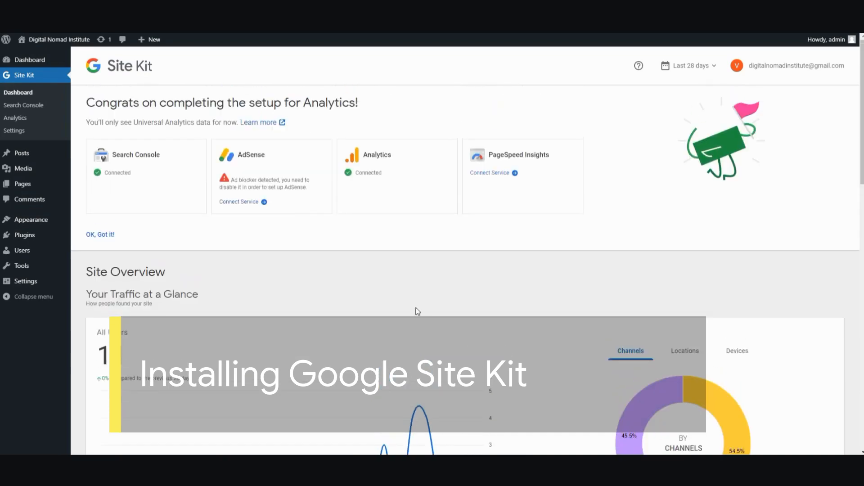
{"action": "scroll", "coordinate": [414, 308], "scroll_direction": "down", "scroll_amount": 5}
{"action": "scroll", "coordinate": [651, 276], "scroll_direction": "down", "scroll_amount": 3}
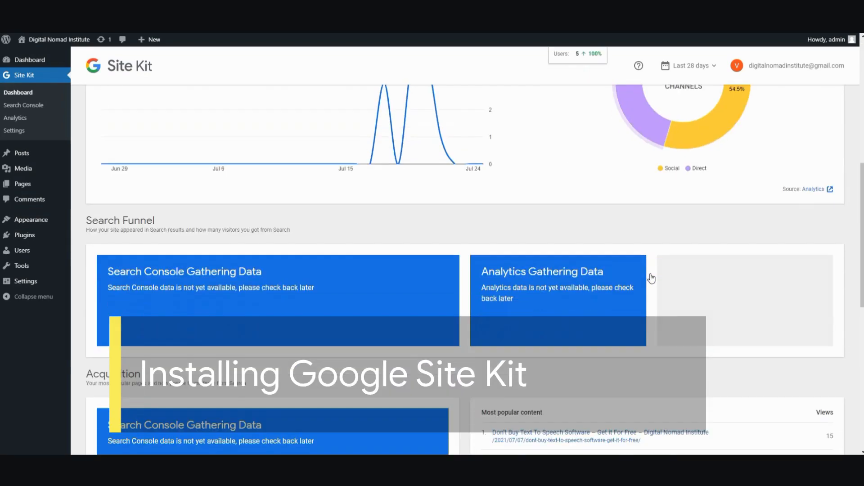
{"action": "scroll", "coordinate": [639, 279], "scroll_direction": "up", "scroll_amount": 8}
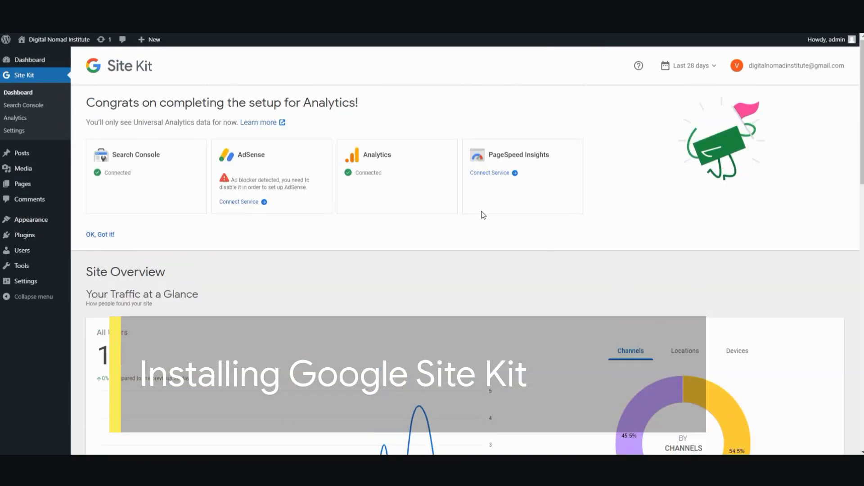
Connect the PageSpeed Insights service and check the dashboard's Page Speed and Experience section
{"action": "left_click", "coordinate": [489, 173]}
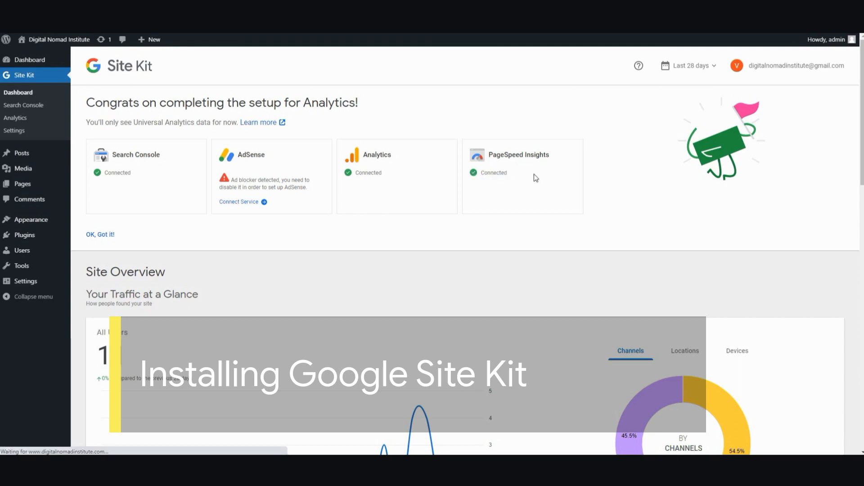
{"action": "scroll", "coordinate": [626, 285], "scroll_direction": "down", "scroll_amount": 20}
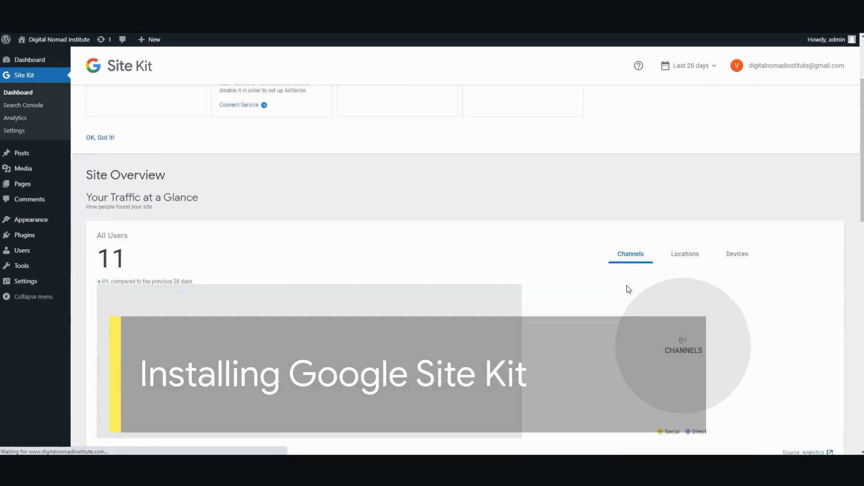
{"action": "scroll", "coordinate": [628, 289], "scroll_direction": "down", "scroll_amount": 1}
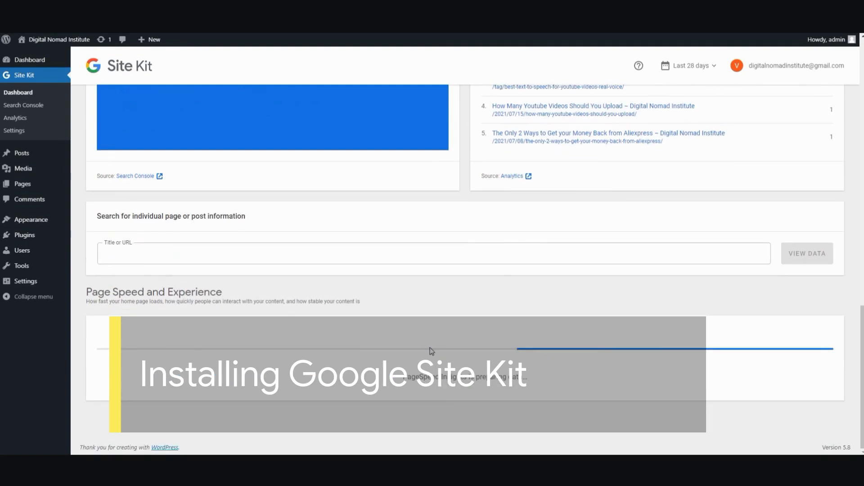
{"action": "scroll", "coordinate": [430, 347], "scroll_direction": "up", "scroll_amount": 1}
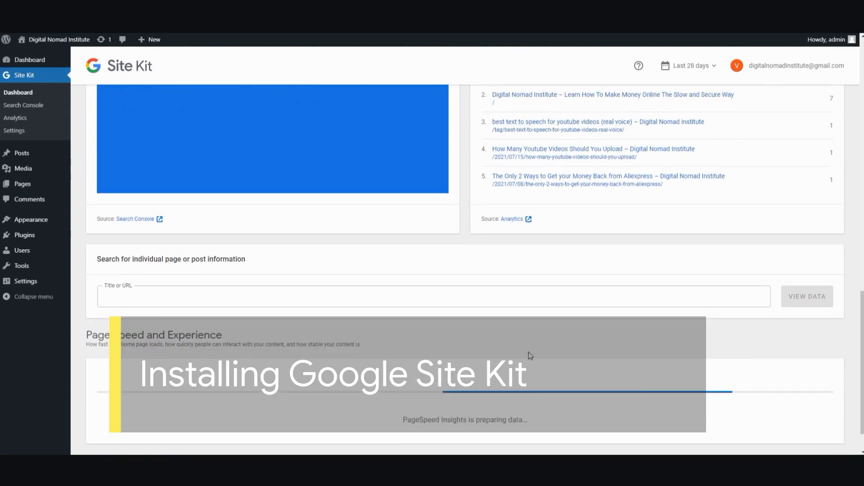
{"action": "scroll", "coordinate": [466, 398], "scroll_direction": "up", "scroll_amount": 1}
{"action": "scroll", "coordinate": [466, 398], "scroll_direction": "up", "scroll_amount": 5}
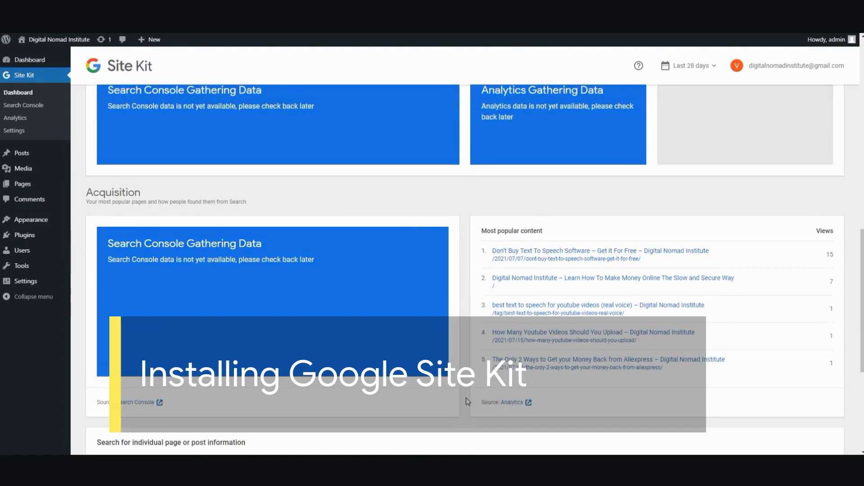
{"action": "scroll", "coordinate": [465, 398], "scroll_direction": "down", "scroll_amount": 7}
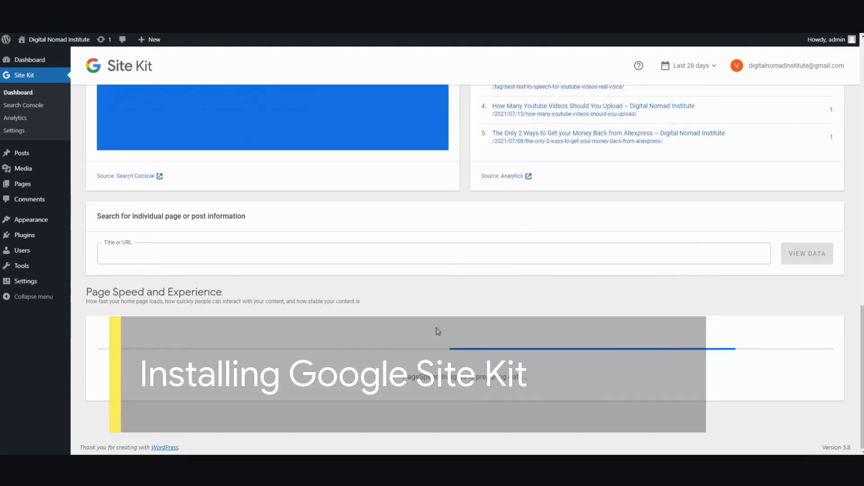
{"action": "scroll", "coordinate": [436, 338], "scroll_direction": "up", "scroll_amount": 12}
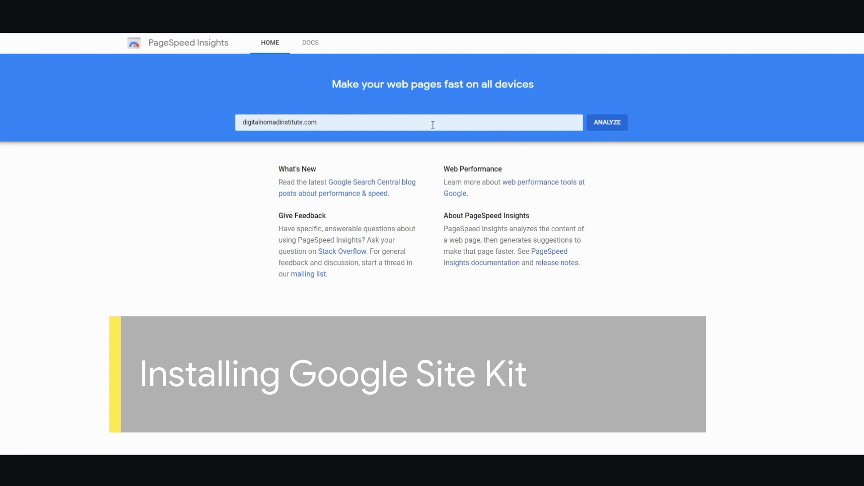
Analyze digitalnomadinstitute.com on the PageSpeed Insights website and compare its mobile and desktop results
{"action": "left_click", "coordinate": [606, 123]}
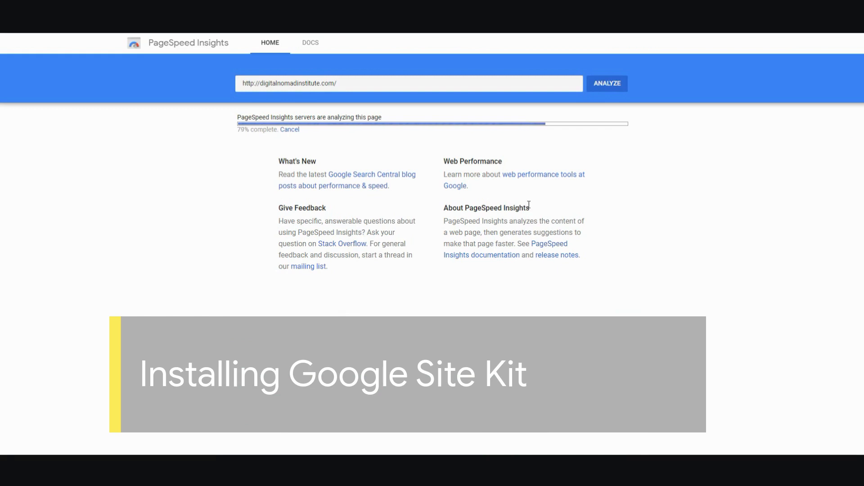
{"action": "scroll", "coordinate": [535, 225], "scroll_direction": "down", "scroll_amount": 1}
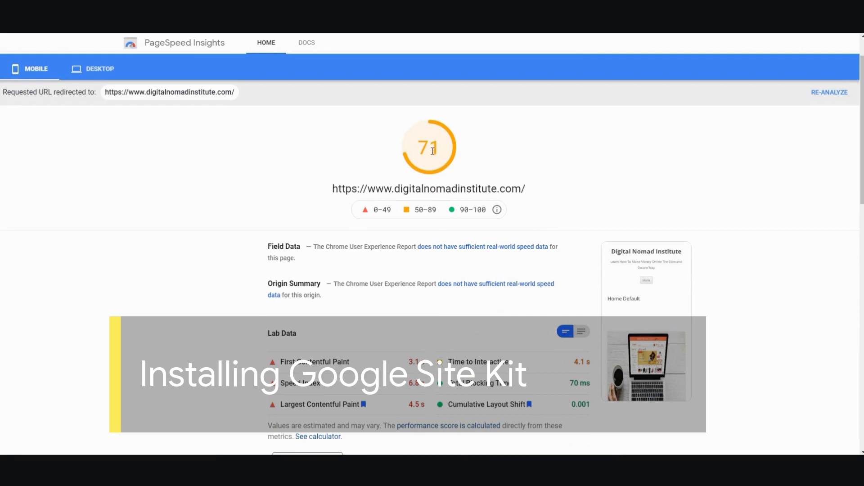
{"action": "scroll", "coordinate": [466, 159], "scroll_direction": "down", "scroll_amount": 1}
{"action": "scroll", "coordinate": [270, 144], "scroll_direction": "up", "scroll_amount": 2}
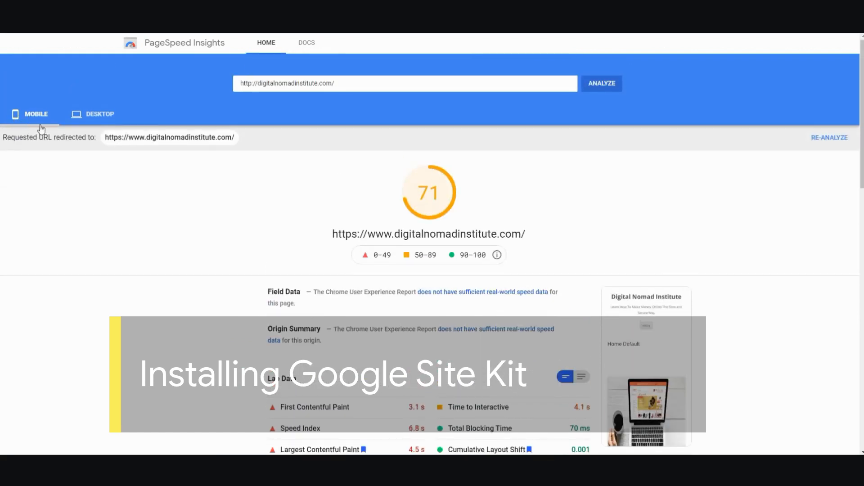
{"action": "left_click", "coordinate": [103, 121]}
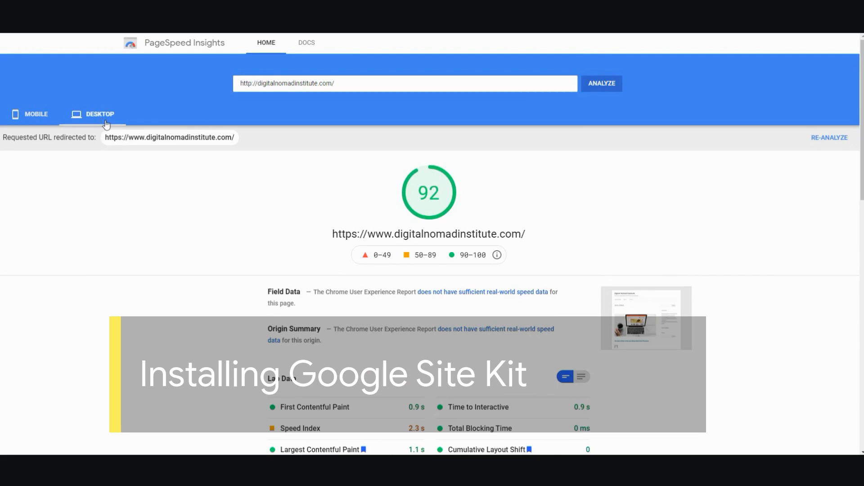
{"action": "left_click", "coordinate": [37, 118]}
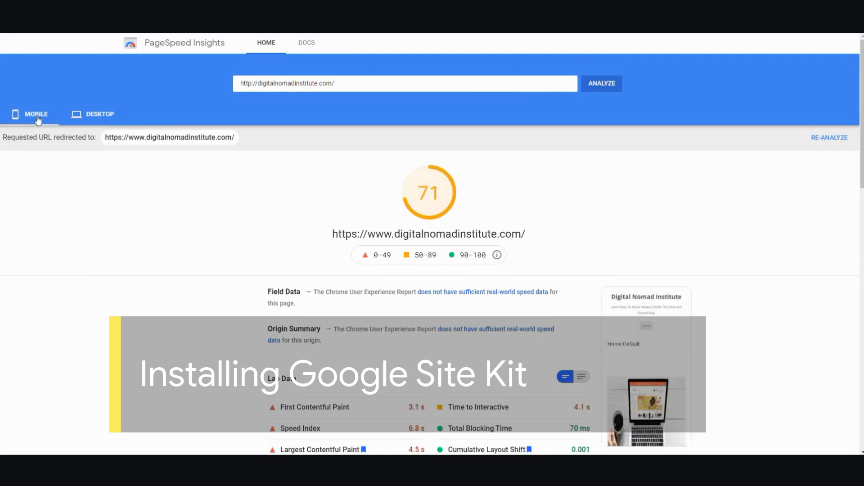
Examine the mobile report's lab data and opportunities, including the details of "Eliminate render-blocking resources"
{"action": "scroll", "coordinate": [402, 262], "scroll_direction": "down", "scroll_amount": 4}
{"action": "scroll", "coordinate": [351, 247], "scroll_direction": "down", "scroll_amount": 5}
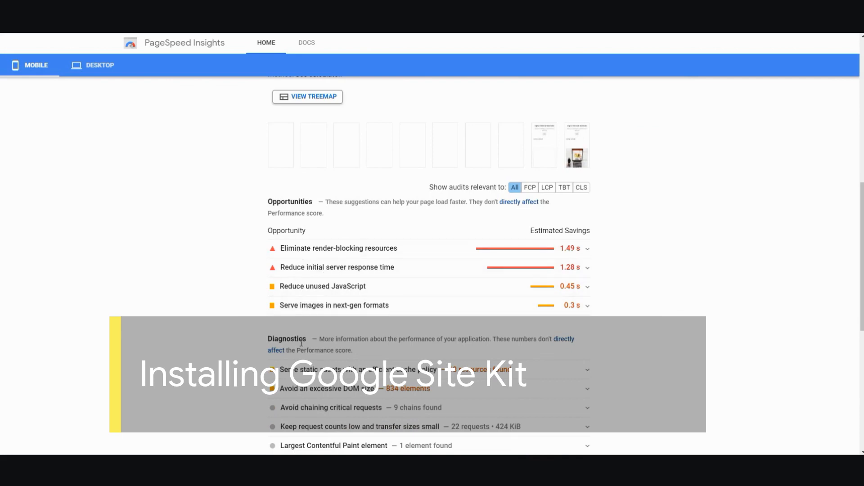
{"action": "left_click", "coordinate": [588, 250]}
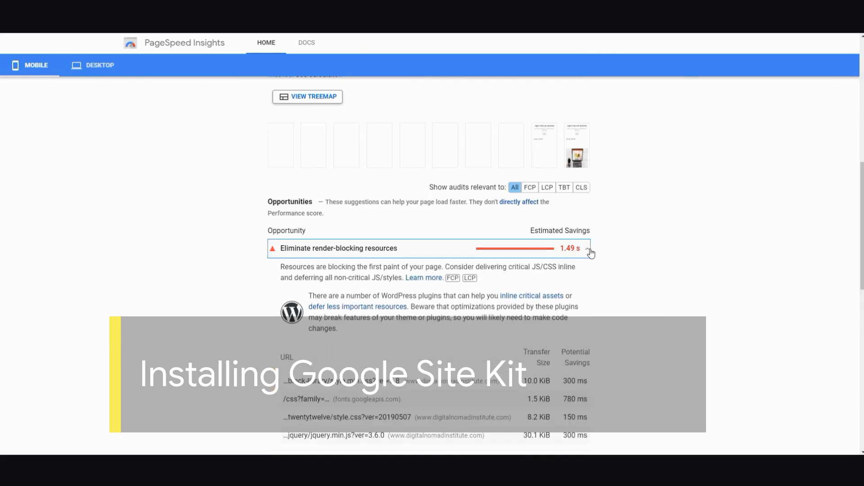
{"action": "left_click", "coordinate": [589, 253]}
{"action": "scroll", "coordinate": [650, 263], "scroll_direction": "up", "scroll_amount": 10}
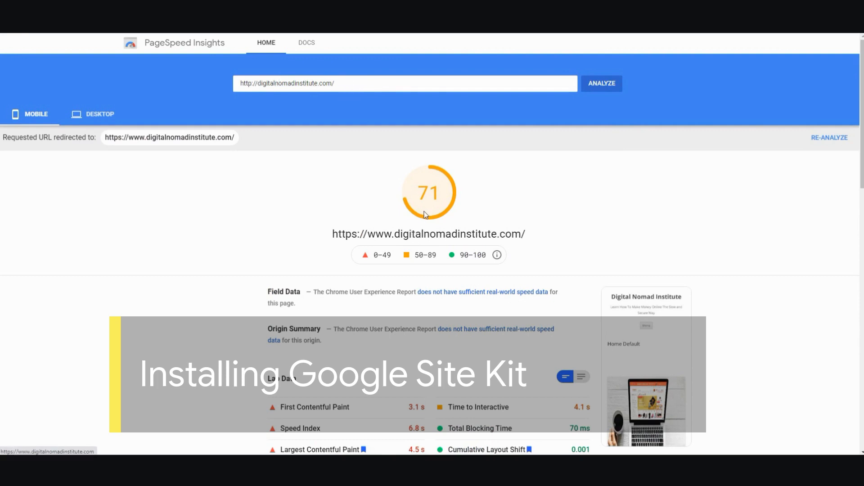
{"action": "scroll", "coordinate": [477, 338], "scroll_direction": "down", "scroll_amount": 3}
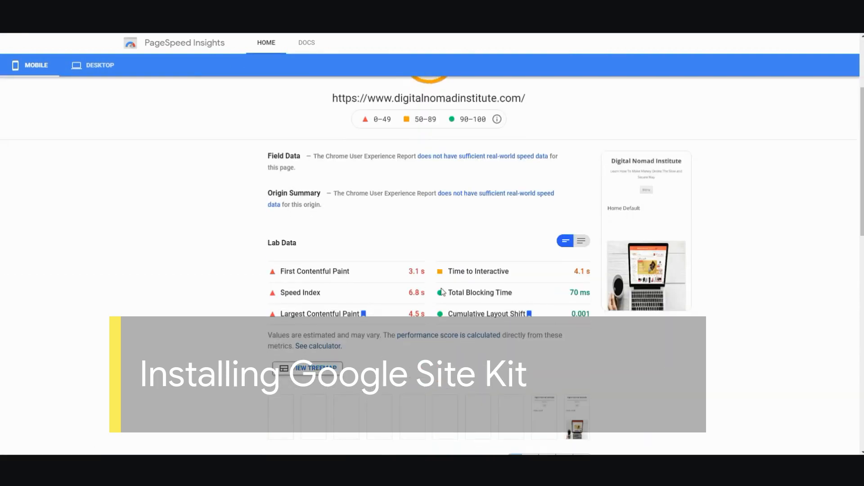
{"action": "scroll", "coordinate": [512, 285], "scroll_direction": "up", "scroll_amount": 3}
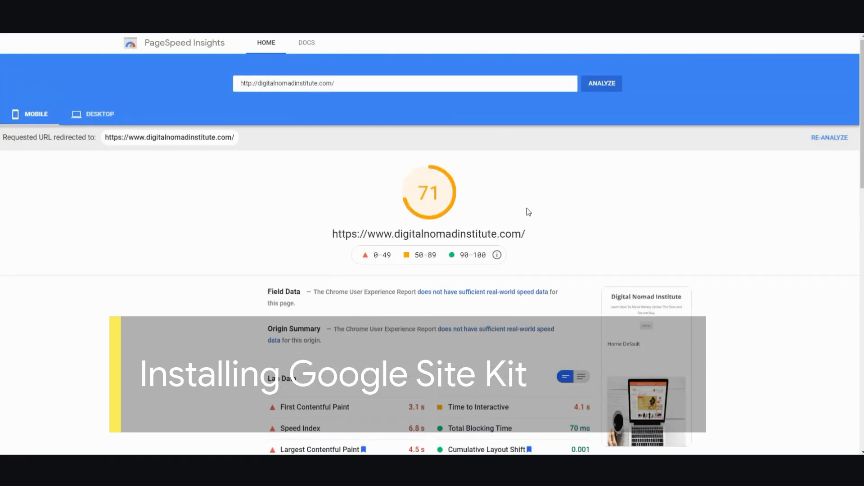